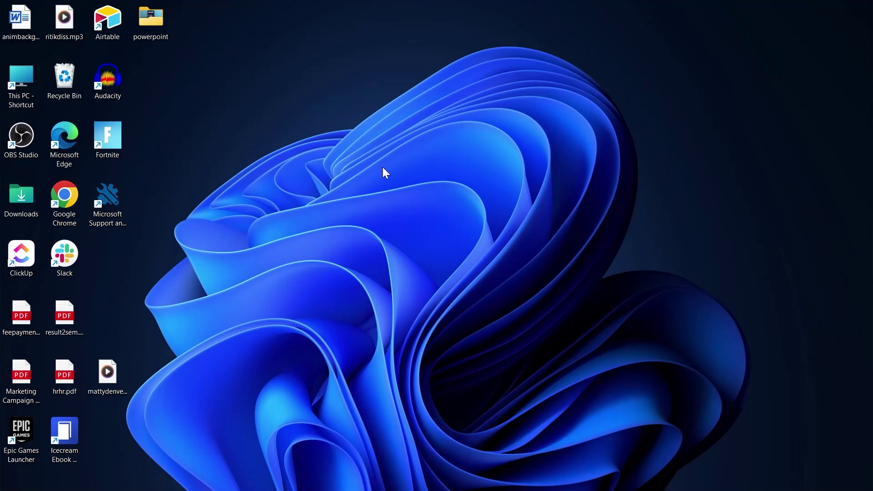
click(600, 478)
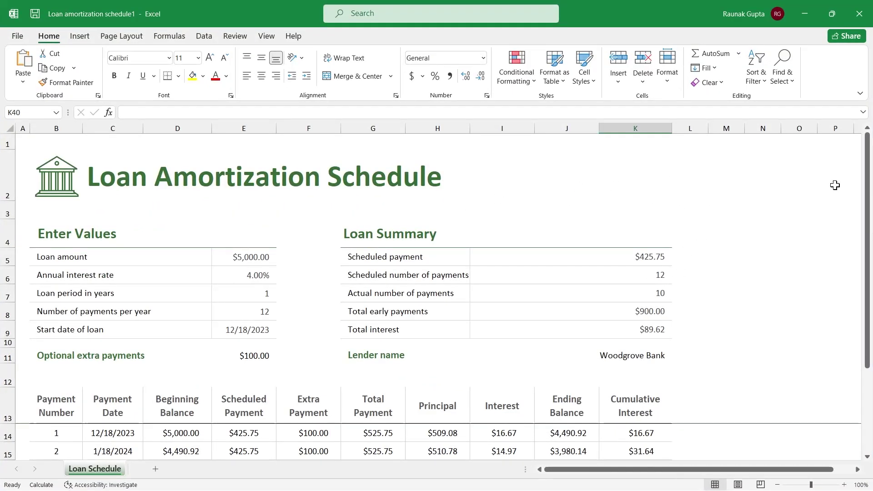
drag(867, 245, 865, 327)
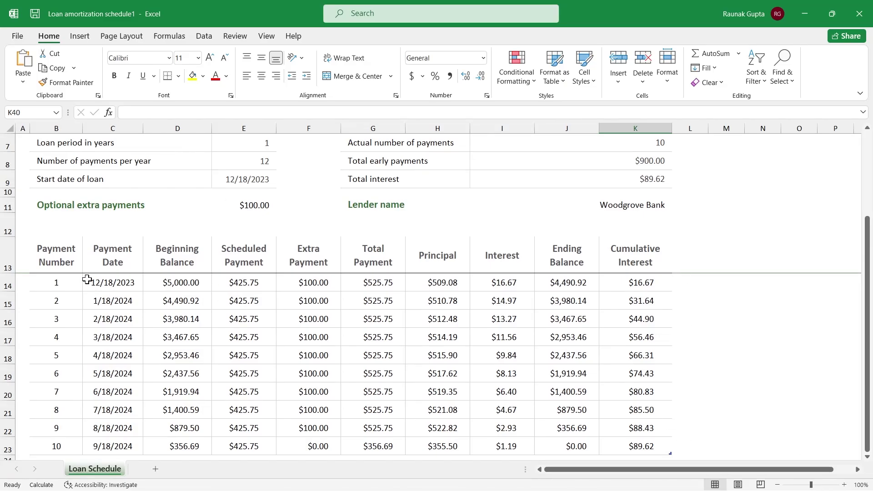
drag(87, 279, 657, 432)
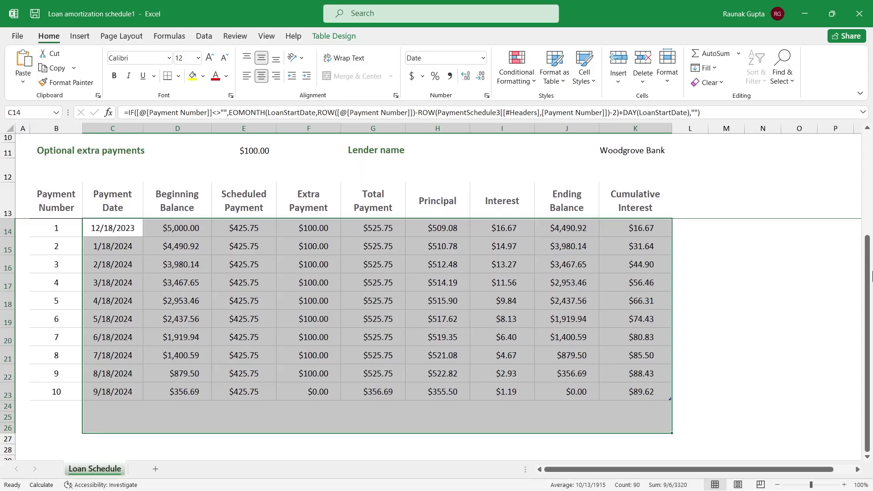
click(805, 264)
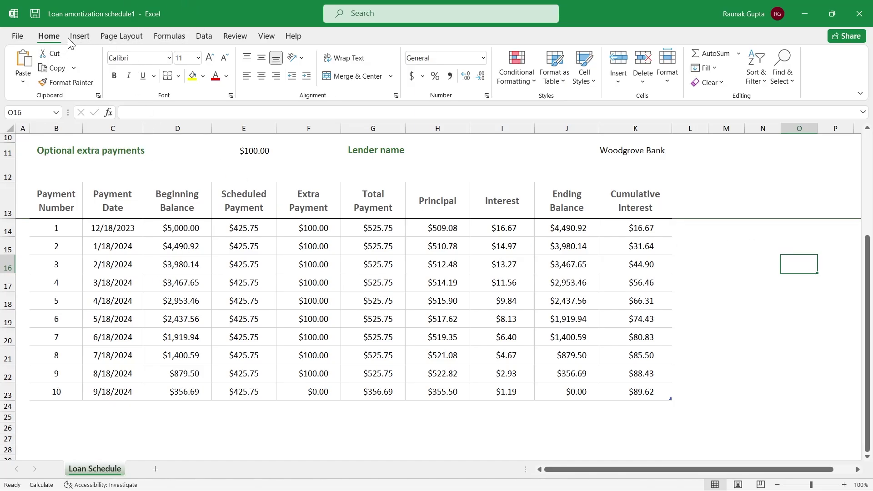
- Switch the ribbon to the Insert tab to reveal the graphics and chart commands
click(83, 38)
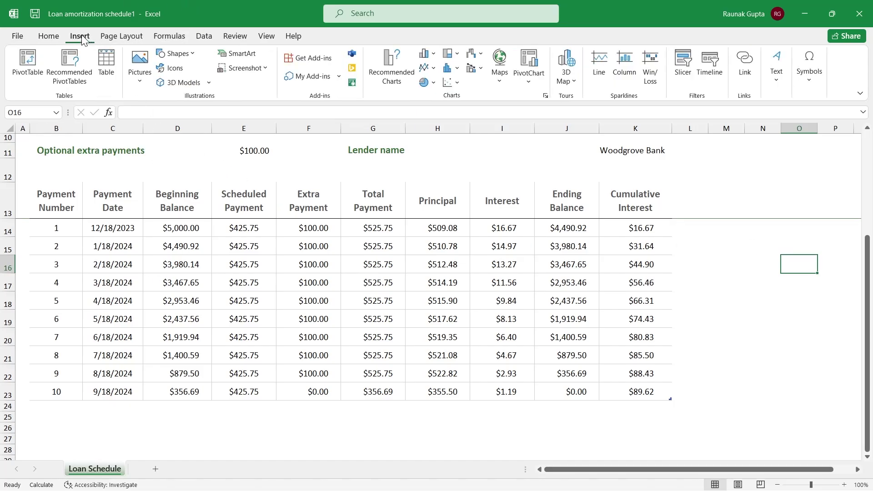
- Insert a Basic Chevron Process SmartArt graphic from the Process category
click(245, 55)
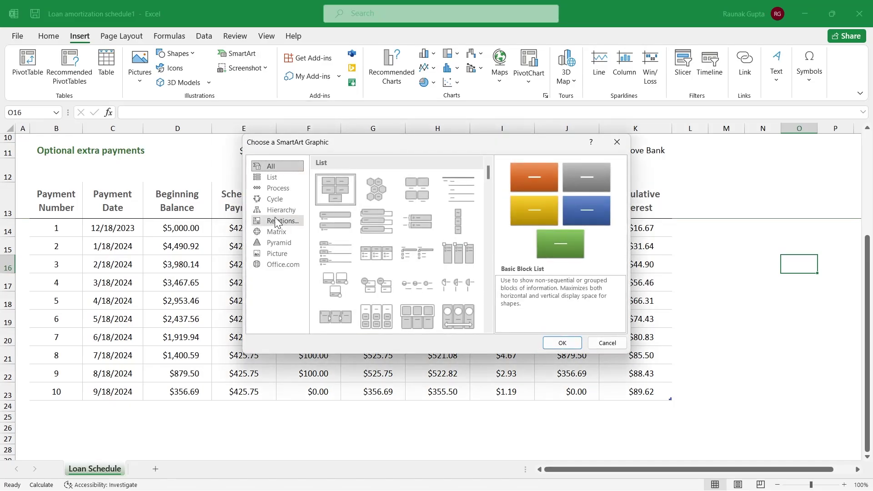
click(278, 188)
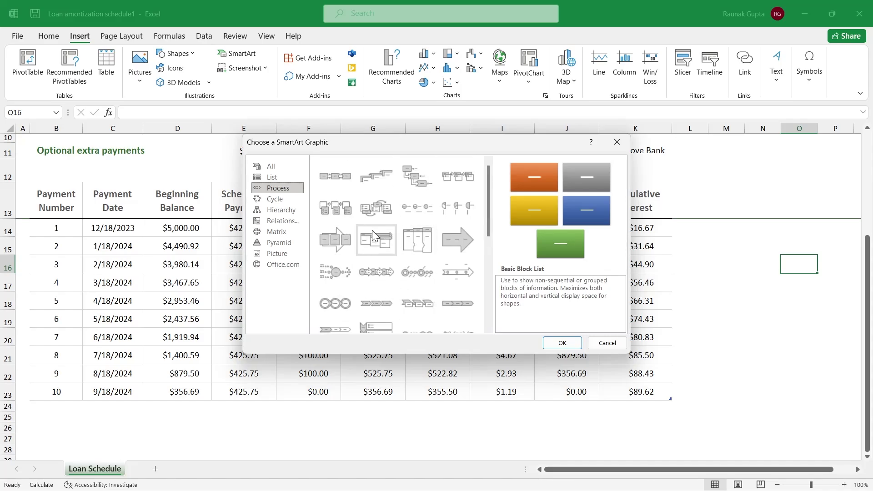
click(375, 301)
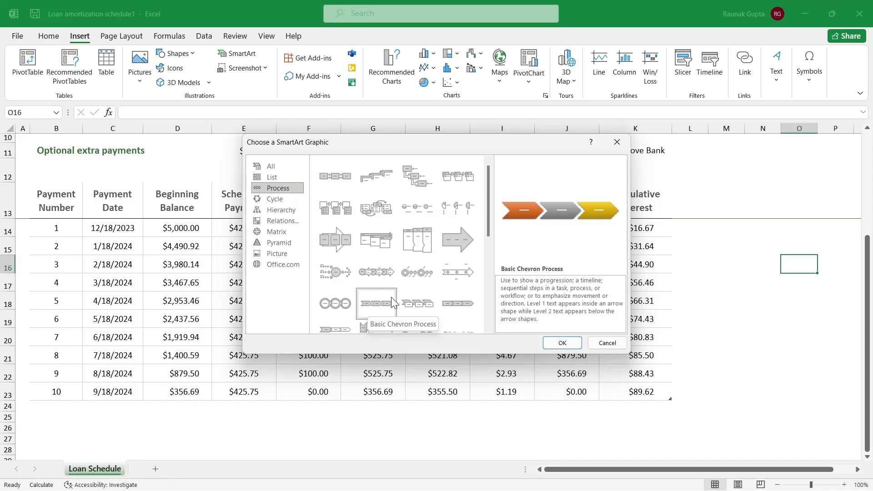
click(562, 343)
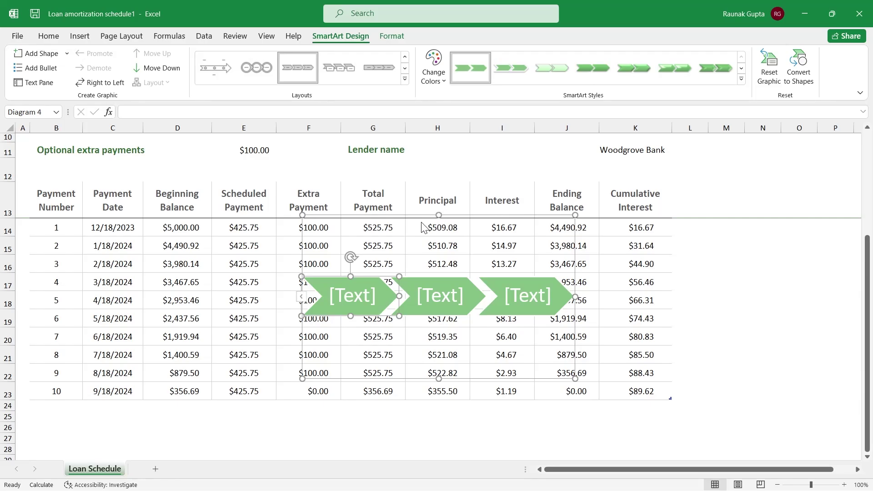
- Drag the chevron SmartArt graphic below the loan table, to around rows 25–41
click(375, 214)
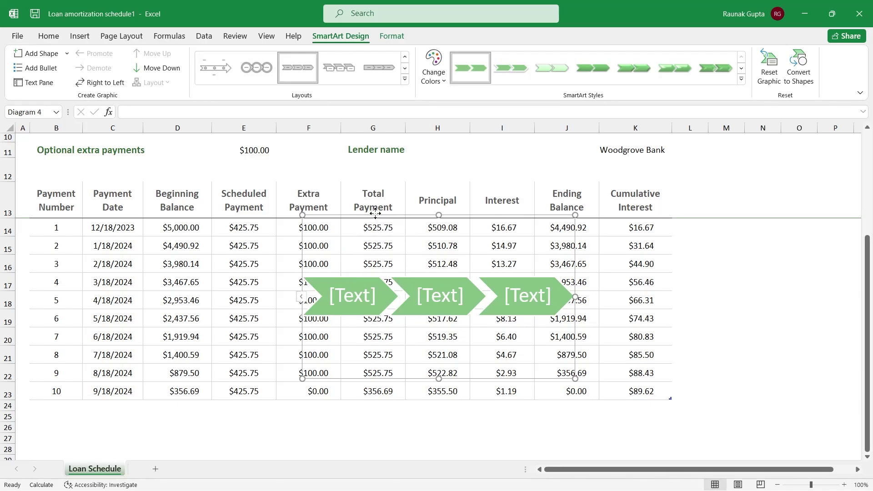
drag(375, 214, 478, 349)
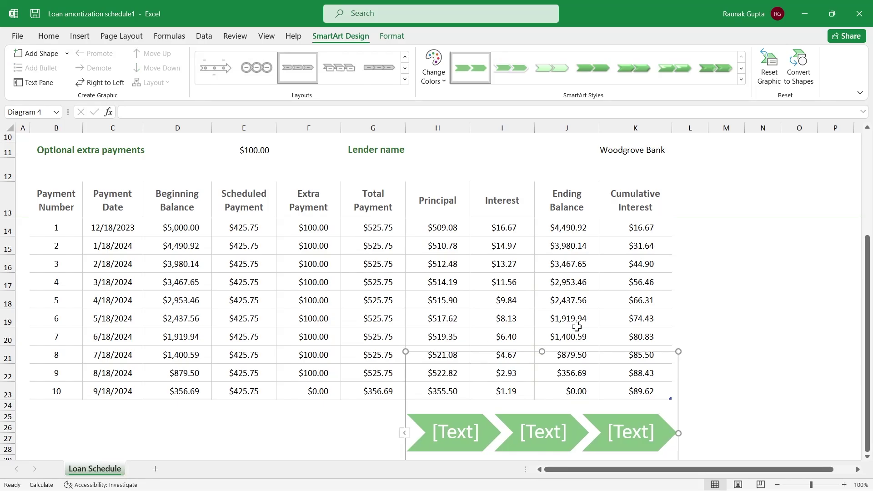
scroll(668, 251, down, 4)
scroll(601, 219, up, 1)
drag(497, 177, 447, 209)
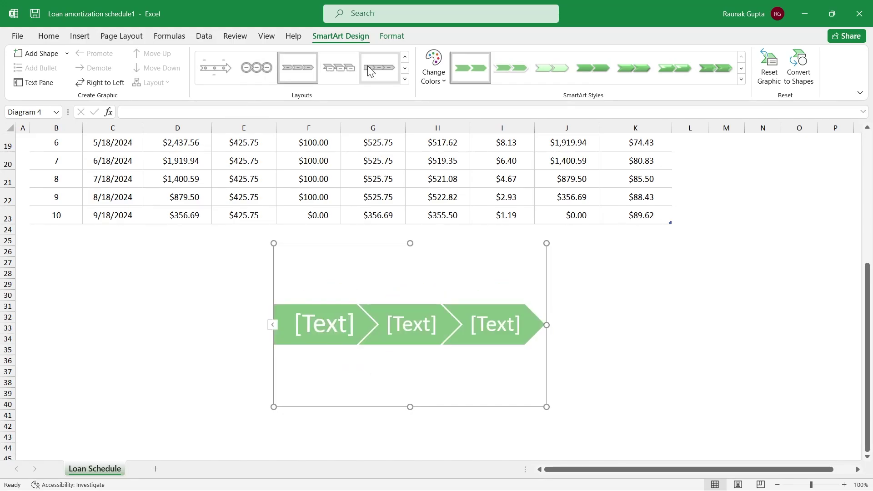
- Restyle the SmartArt as a Timeline with Accent 3 colours and the last glossy 3-D style
click(224, 64)
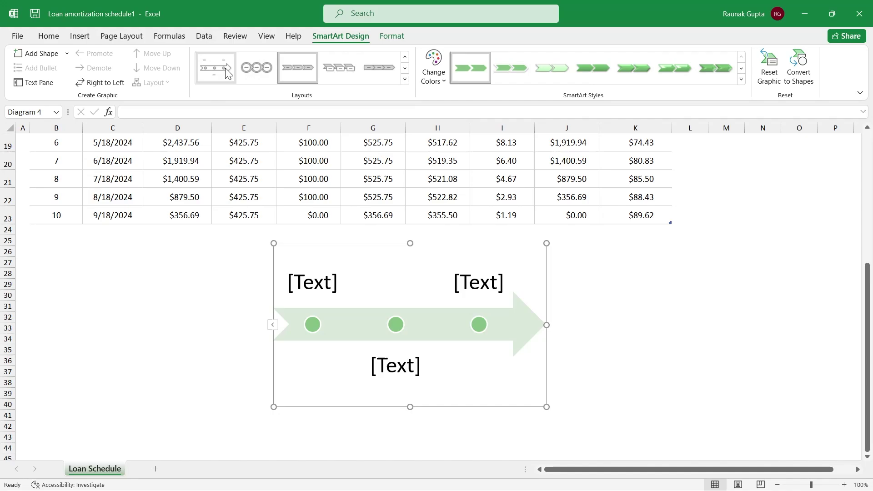
click(432, 70)
scroll(489, 341, down, 2)
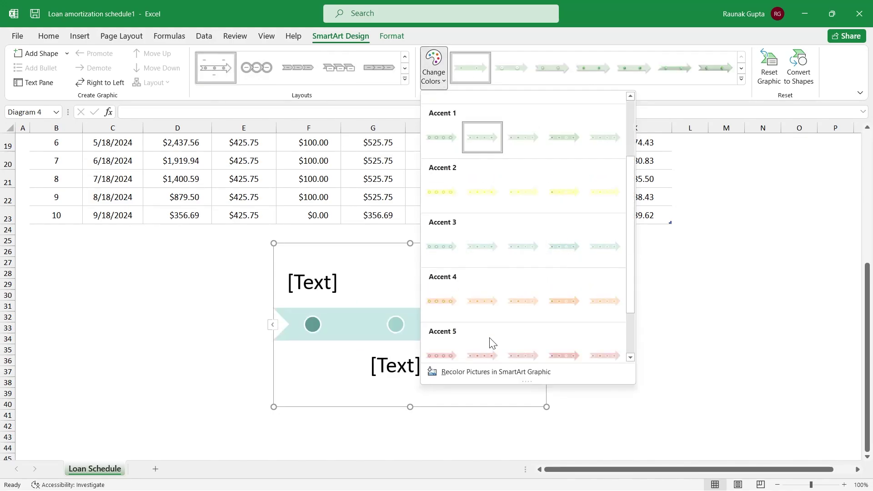
click(495, 246)
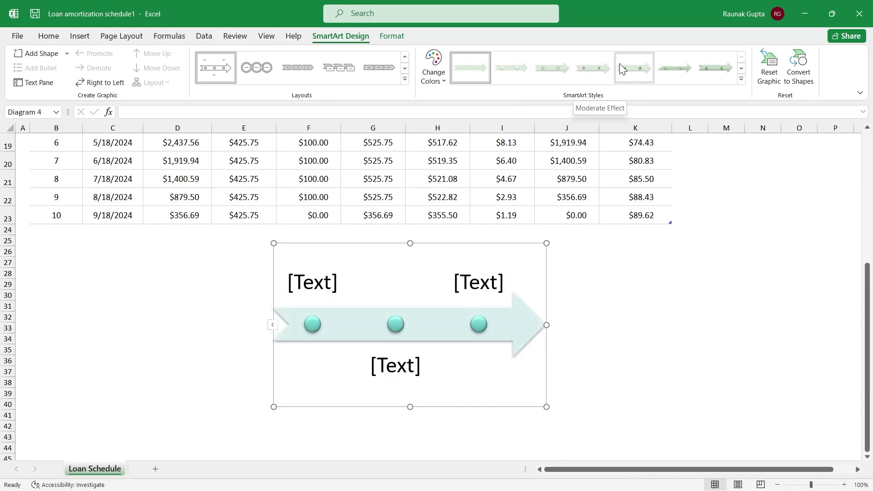
click(726, 65)
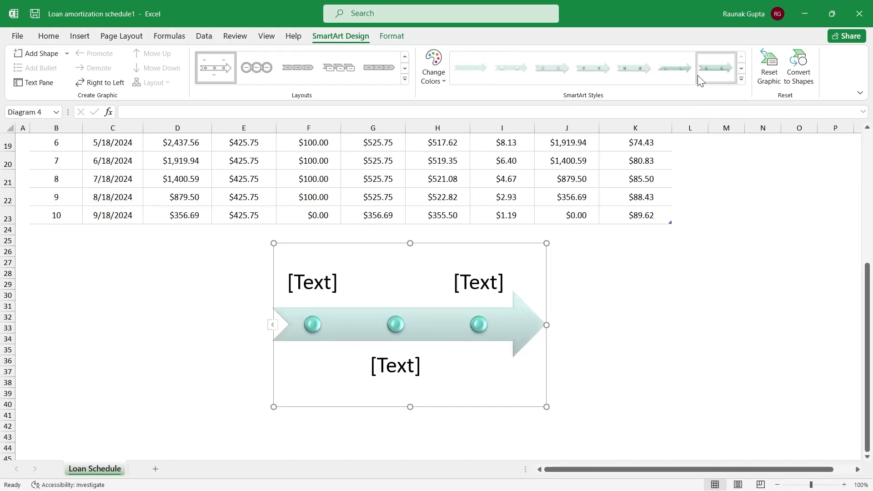
- Type stray text (Level1, ffbfb, fbfbfb) into the timeline labels, then undo it
click(319, 283)
click(318, 286)
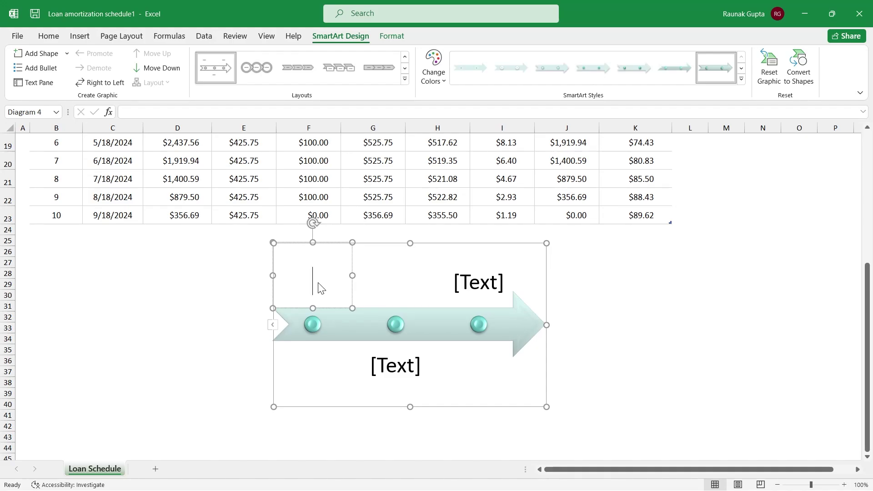
text(Level1)
click(409, 360)
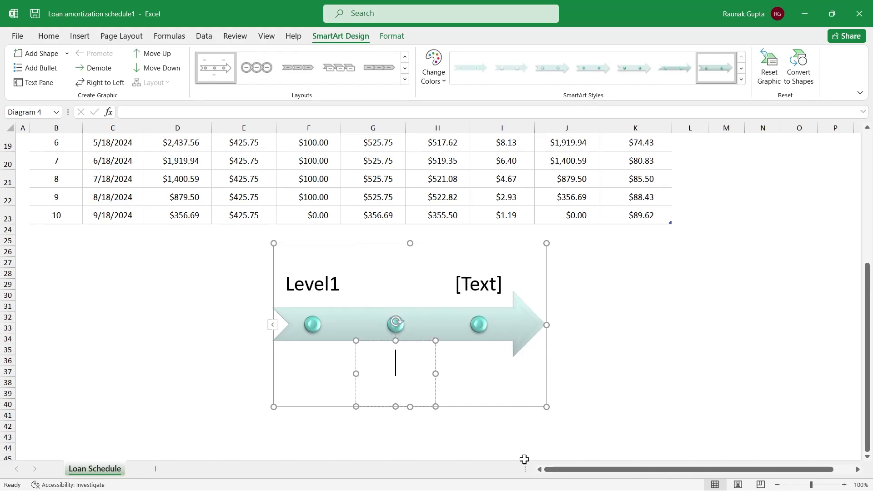
text(ffbfb)
click(490, 281)
text(fbfbfb)
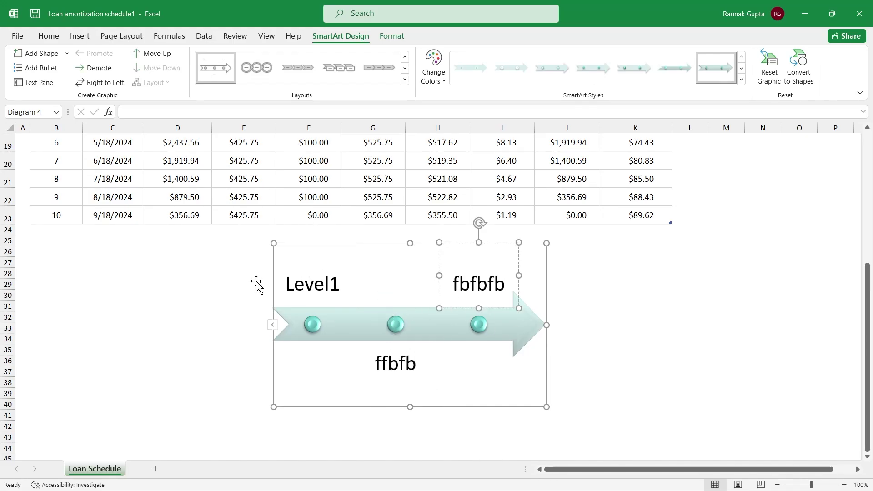
click(197, 292)
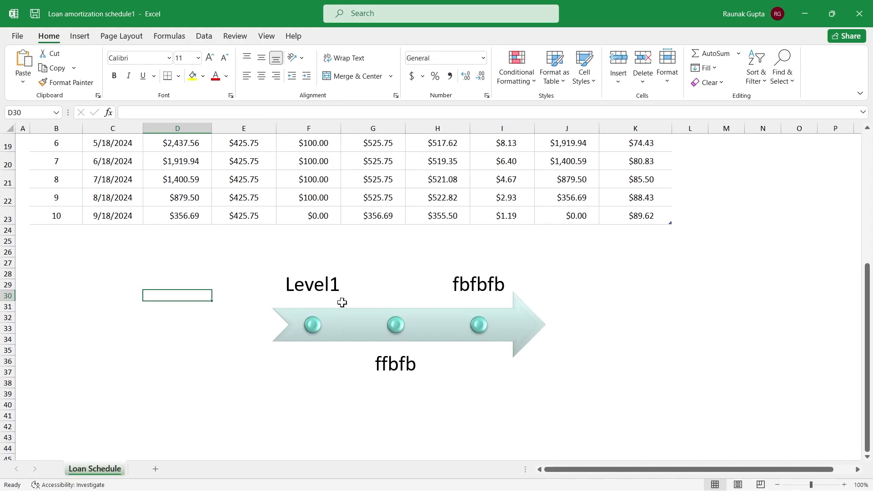
key(ctrl+z)
- Select the whole SmartArt timeline frame and delete it
click(613, 284)
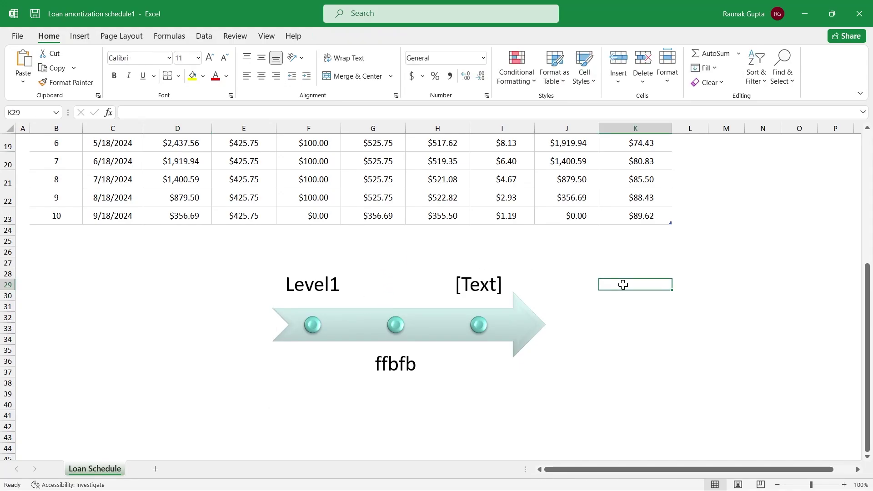
click(383, 329)
click(376, 266)
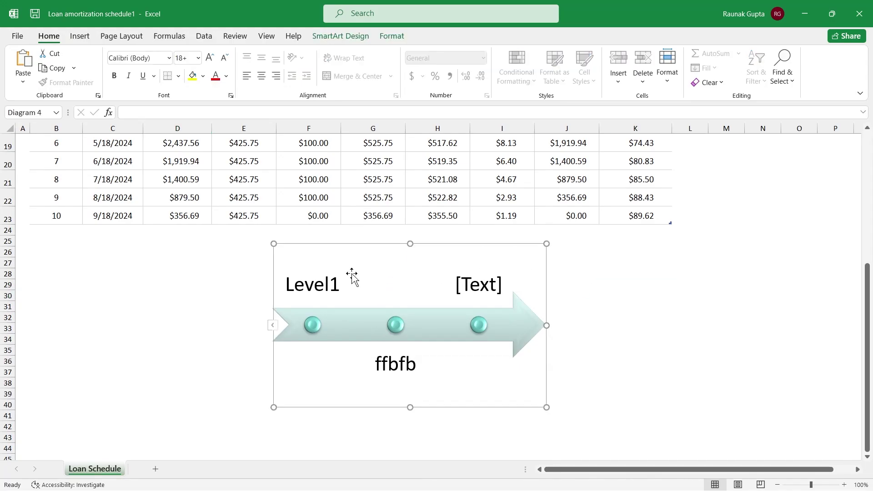
key(Delete)
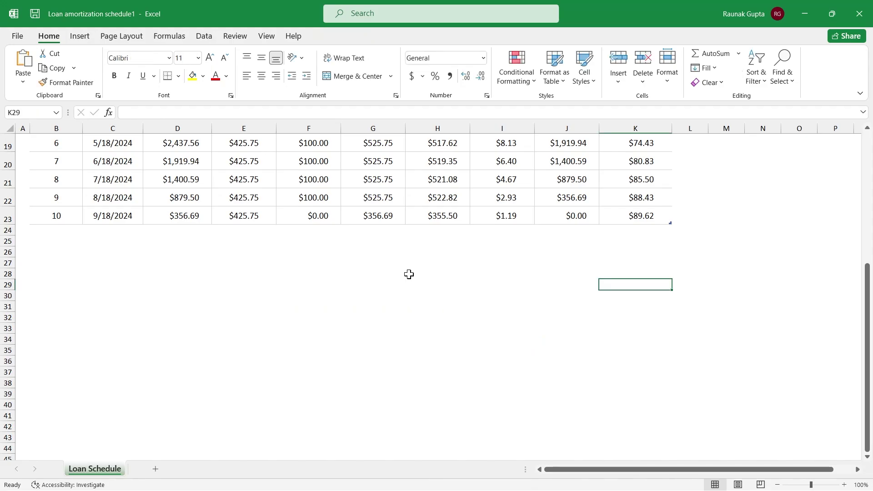
- Scroll back to the table, select the payment data C14:K23, and show the Insert commands
drag(867, 317, 851, 257)
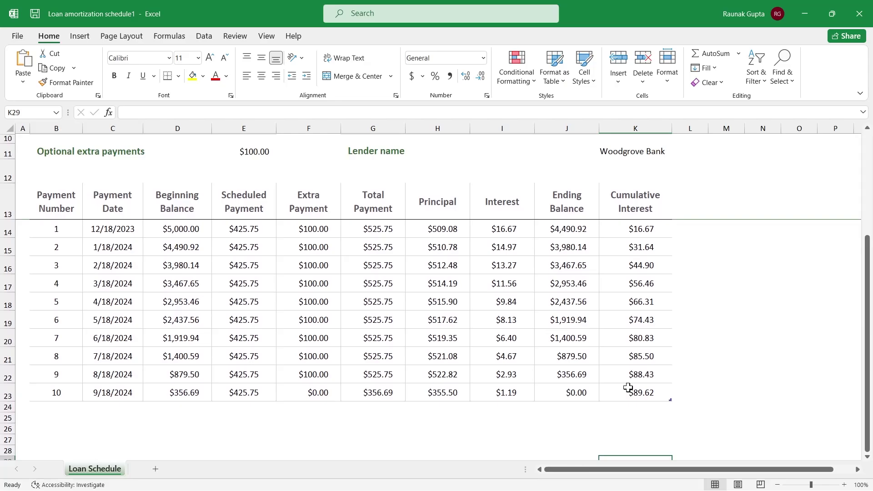
drag(629, 390, 126, 229)
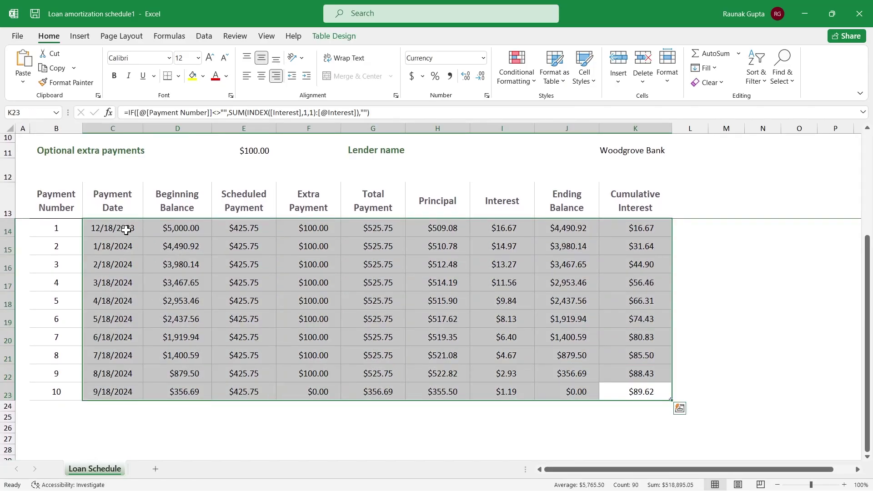
click(51, 280)
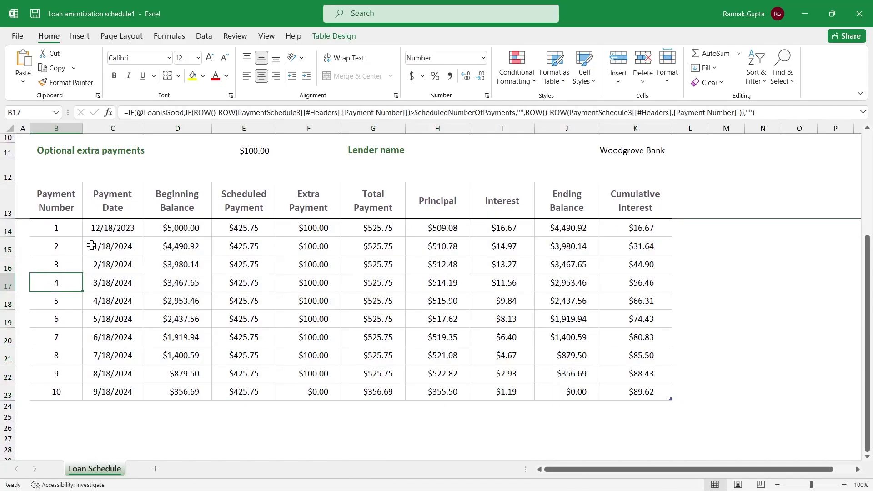
click(109, 226)
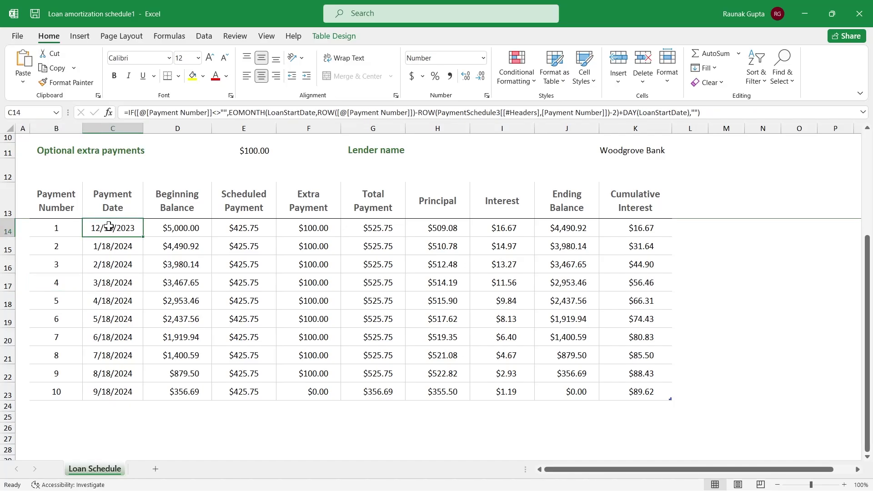
drag(114, 228, 628, 385)
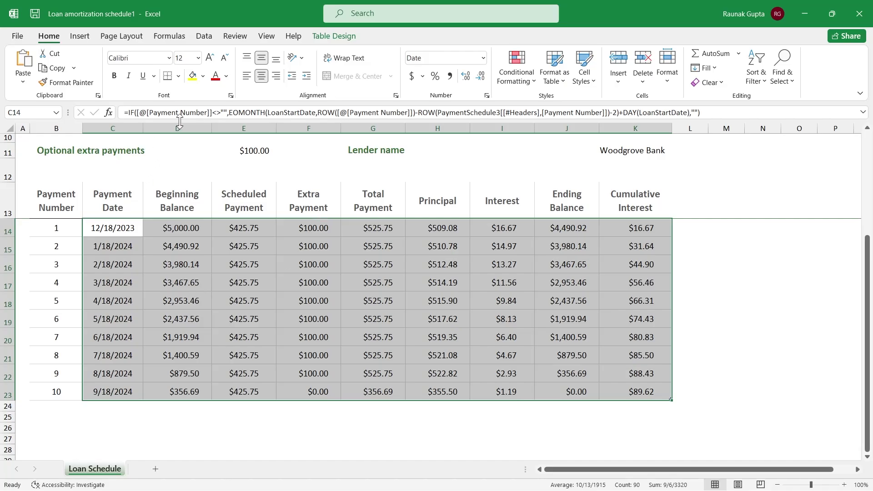
click(80, 36)
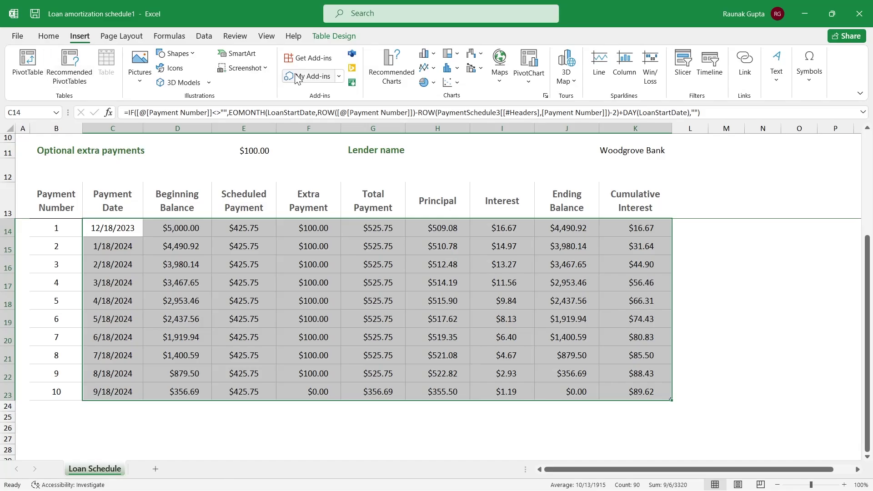
- In Recommended Charts > All Charts, choose X Y (Scatter) Scatter with Straight Lines and Markers
click(388, 69)
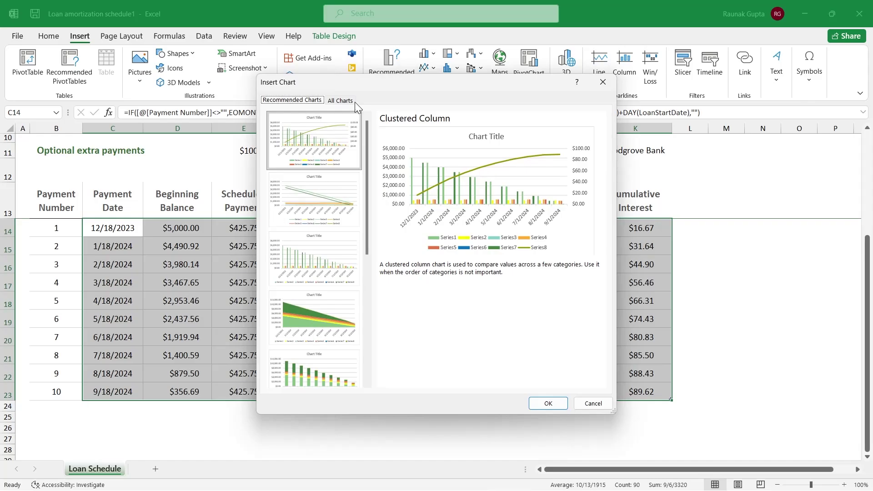
click(341, 98)
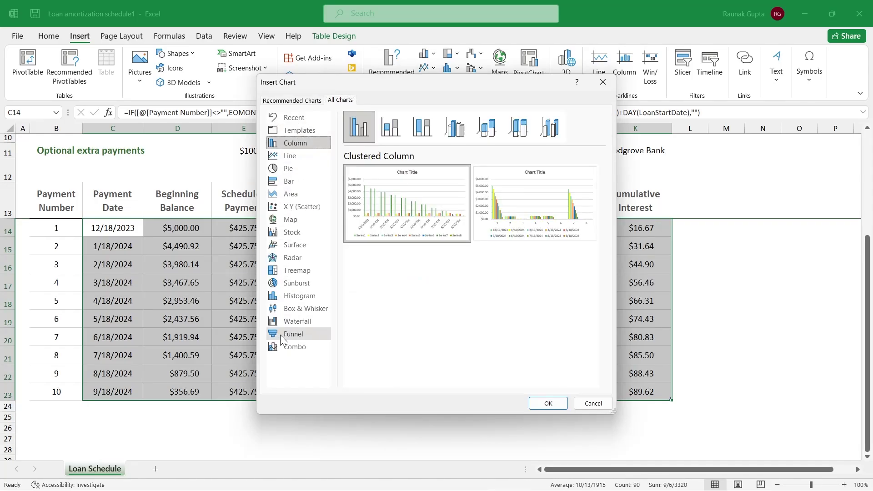
click(297, 208)
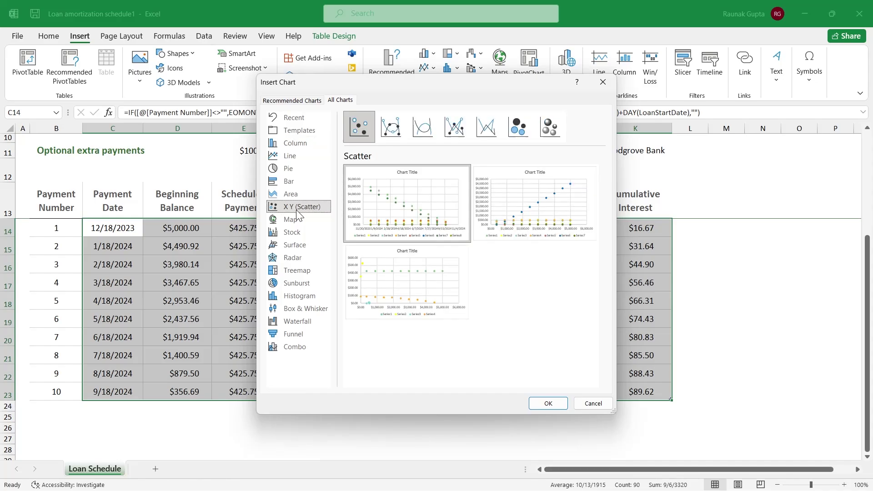
click(392, 128)
click(423, 128)
click(454, 127)
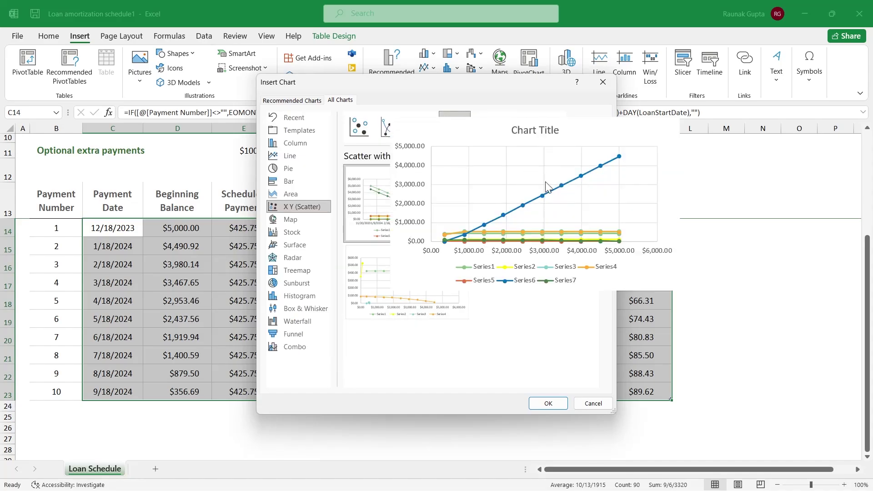
- Insert the scatter chart and move it below the payment table
mouse_move(467, 318)
click(548, 403)
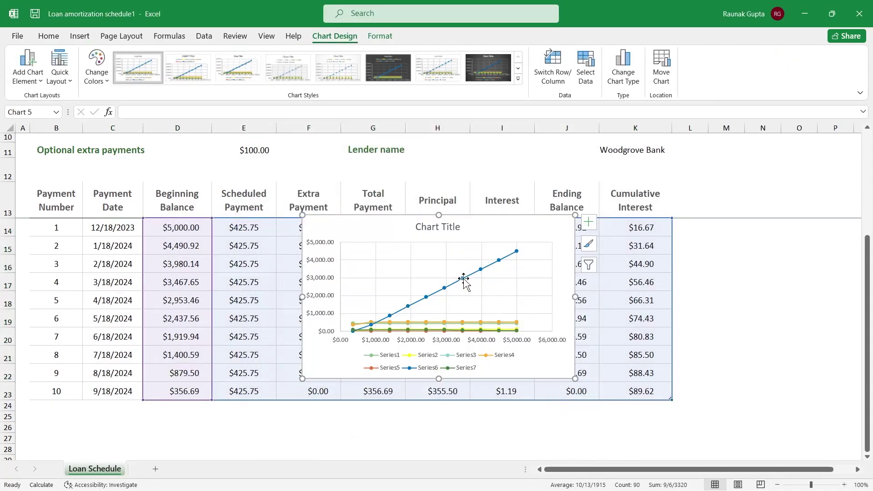
scroll(482, 175, down, 1)
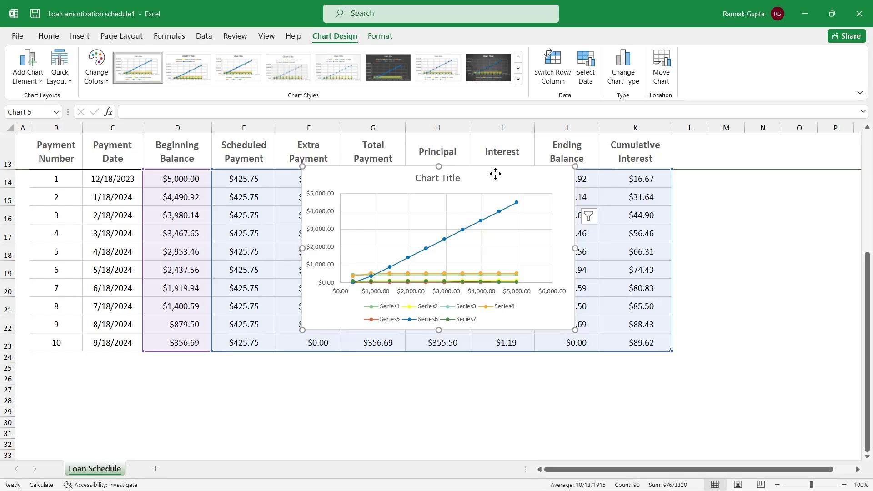
drag(495, 174, 626, 316)
scroll(627, 318, down, 2)
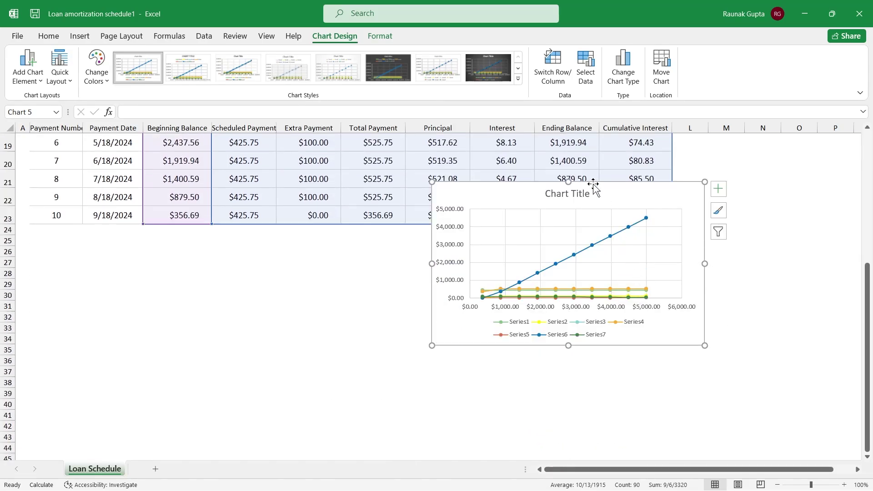
drag(611, 195, 561, 251)
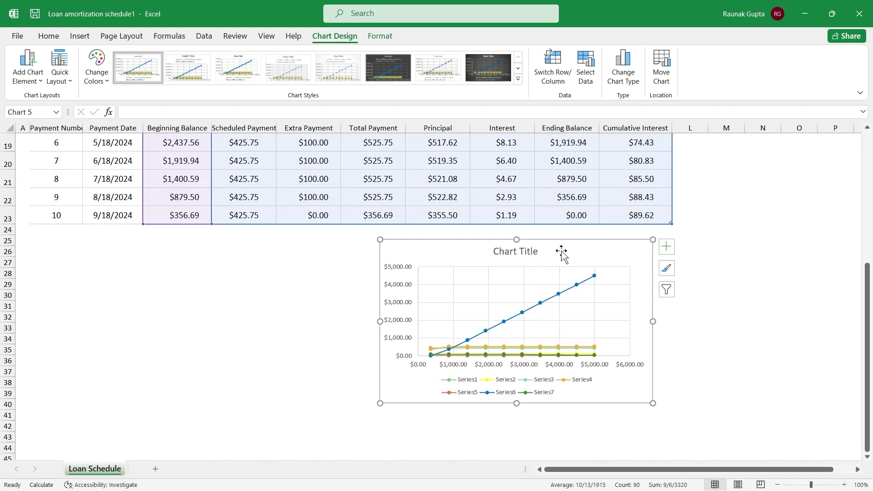
drag(561, 251, 494, 249)
- Enlarge the chart from its corner handle to span roughly columns B through J
drag(587, 401, 611, 414)
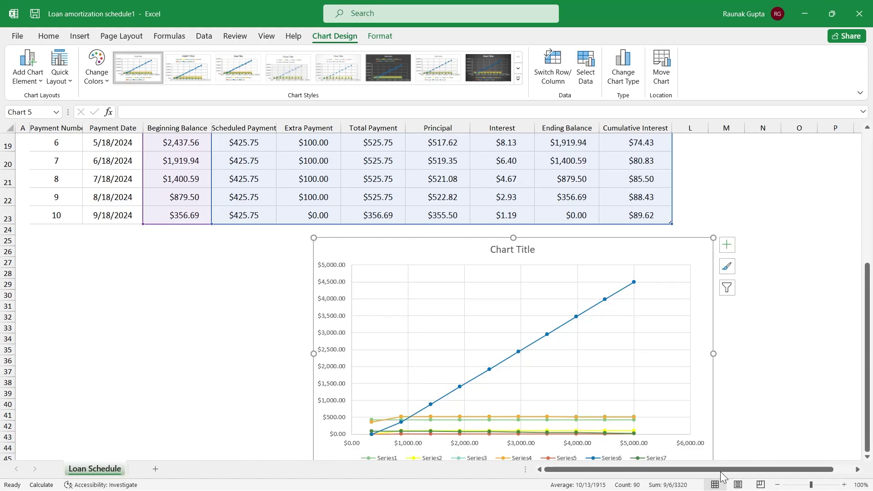
scroll(696, 399, down, 4)
scroll(713, 307, up, 4)
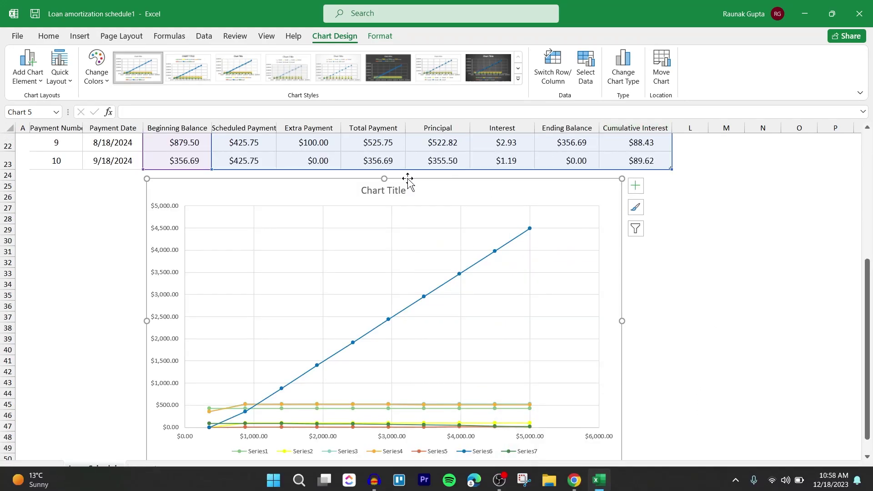
scroll(444, 252, up, 5)
scroll(441, 253, down, 8)
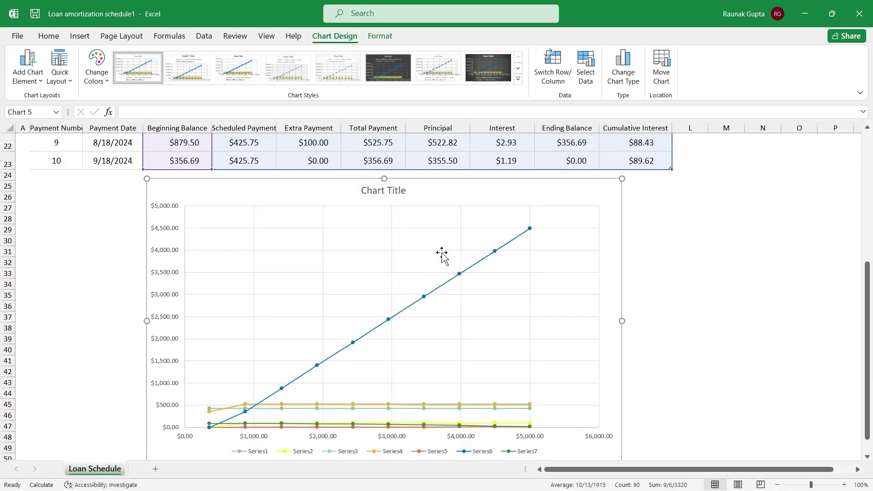
scroll(442, 253, up, 7)
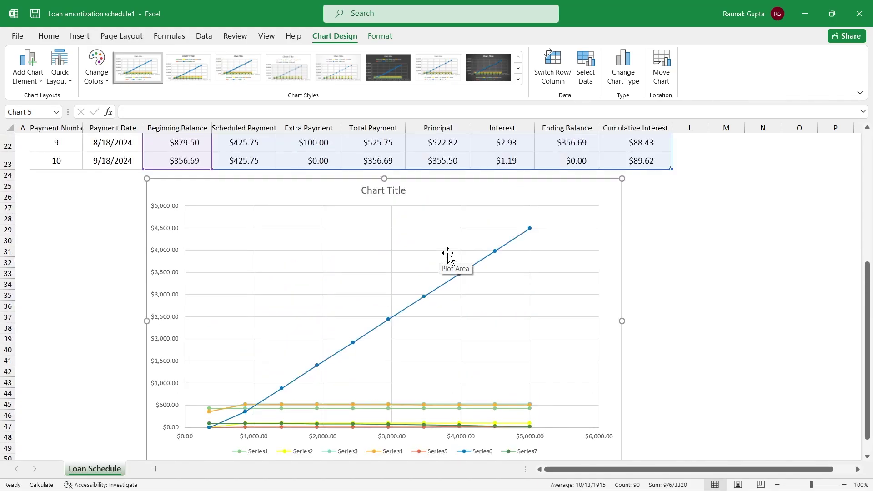